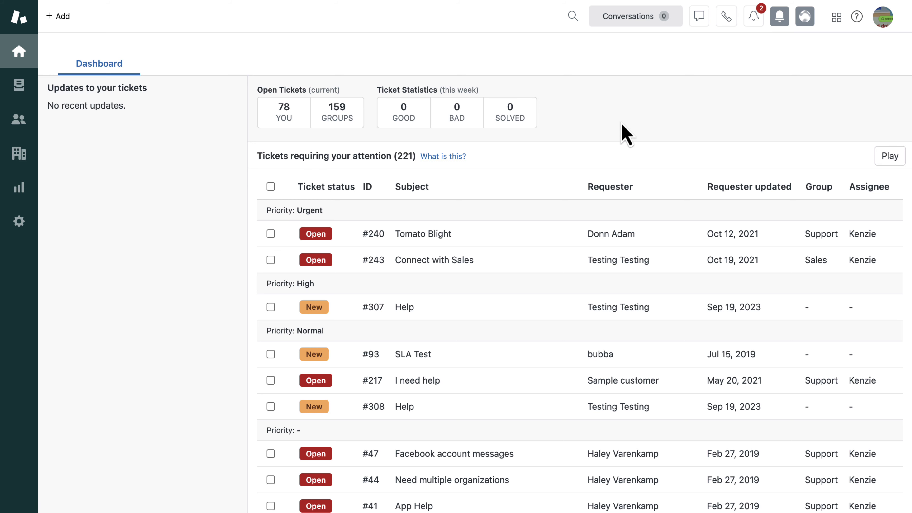
Go to Admin Center > Channels > Talk and email > Email to view the support addresses.
click(836, 17)
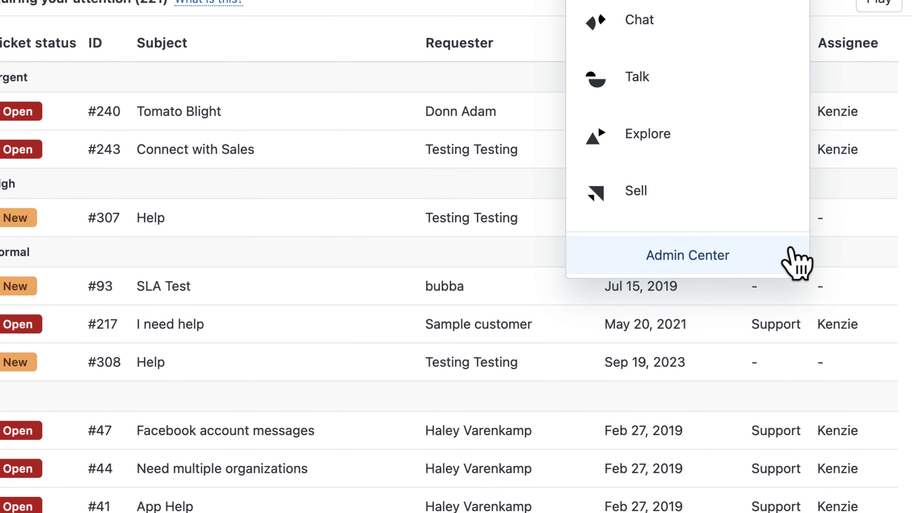
click(791, 250)
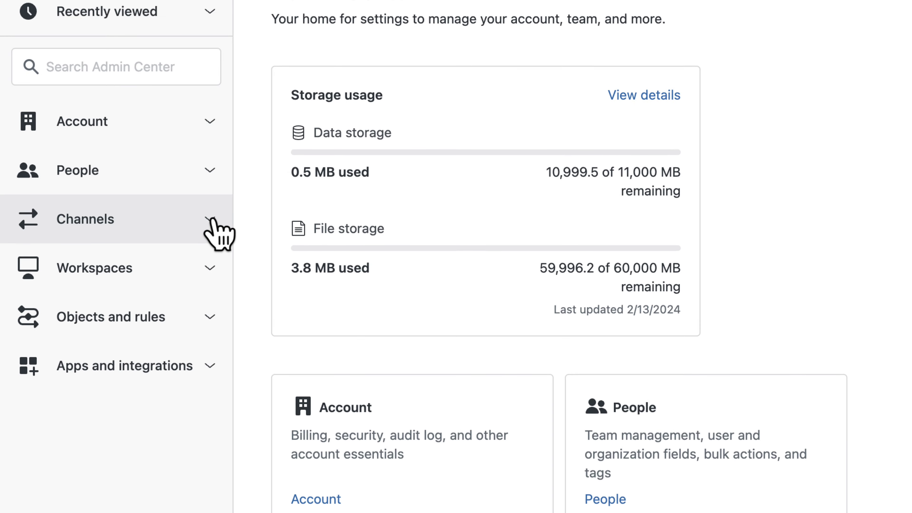
click(162, 205)
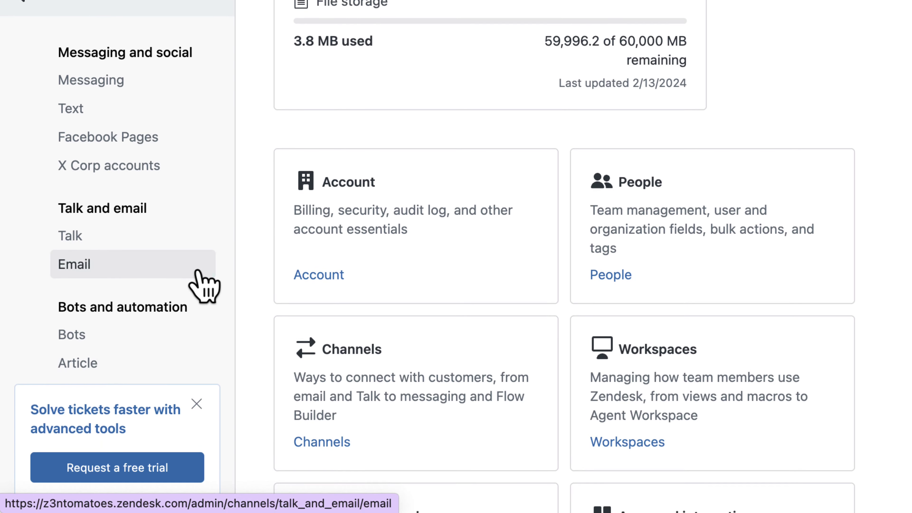
click(197, 363)
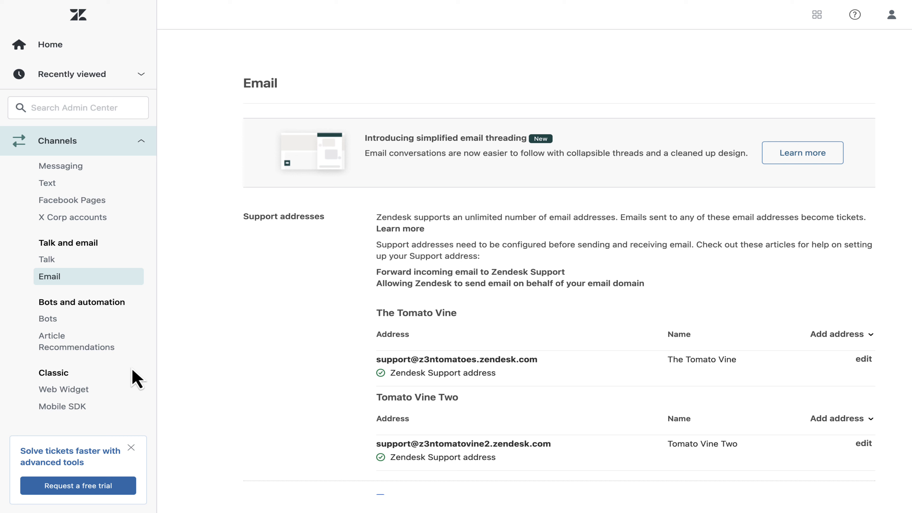
Enter the tomato support email under Add address > Connect other and confirm it is forwarded.
click(869, 336)
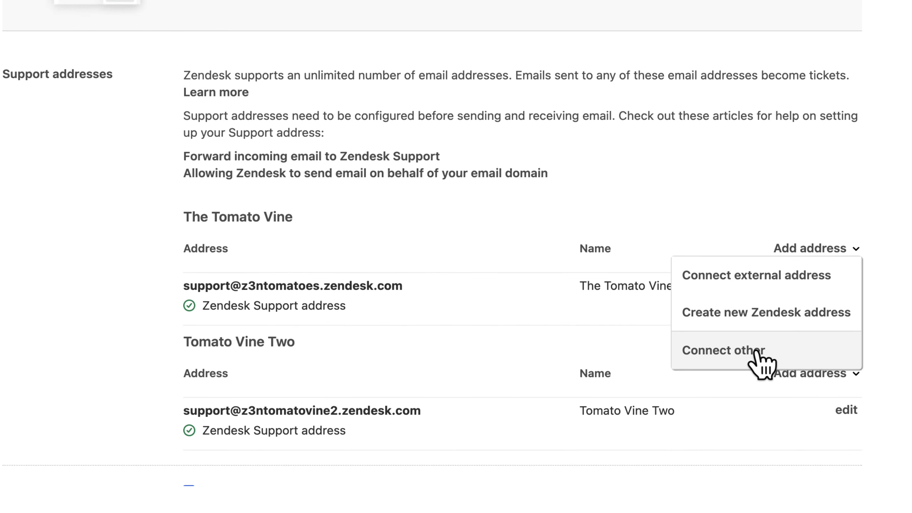
click(740, 332)
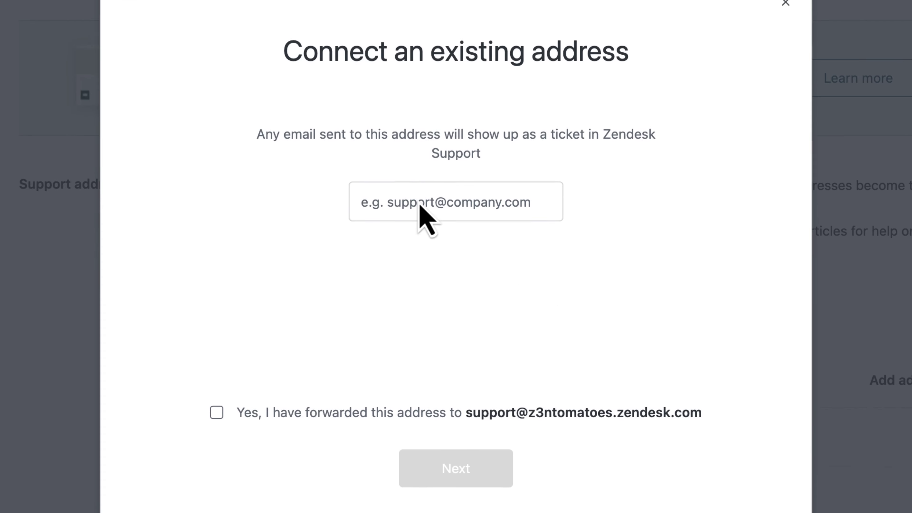
click(446, 253)
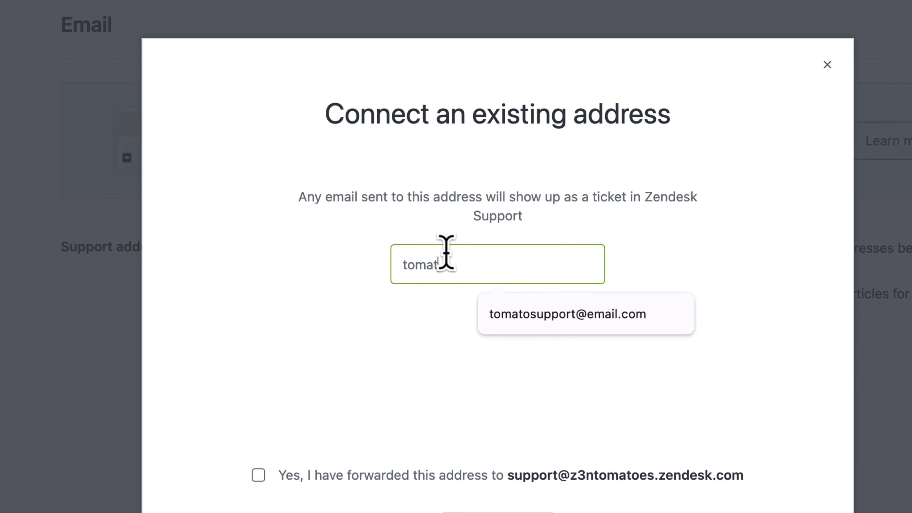
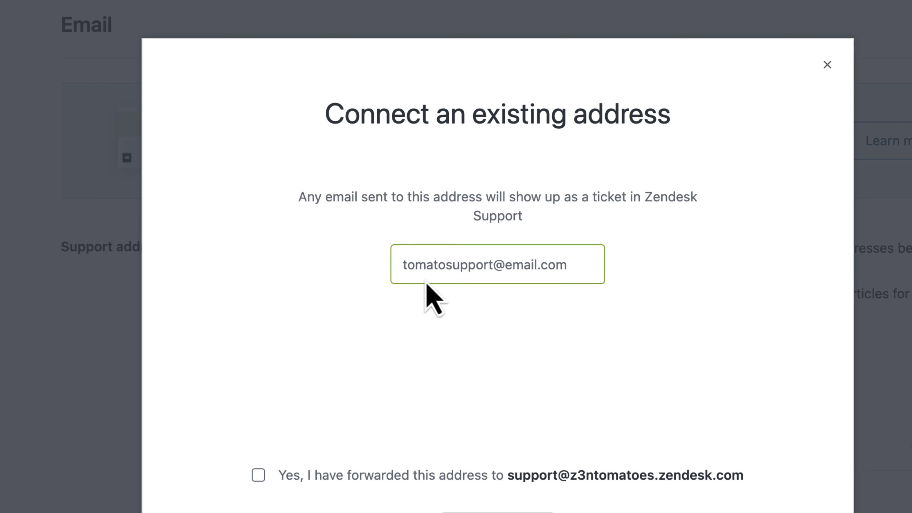
click(258, 475)
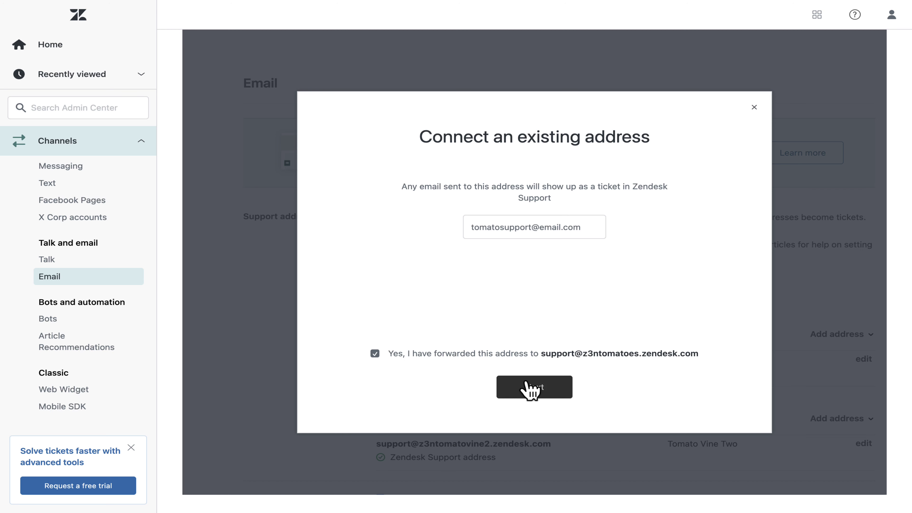
Continue with Next, which reports the address is already used by another user.
click(530, 388)
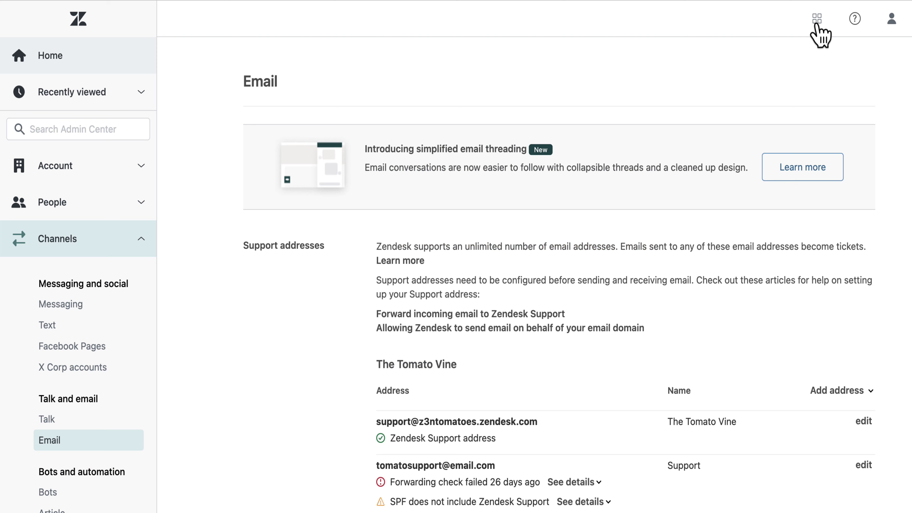
Switch to Support and search for the conflicting user's full name.
click(817, 18)
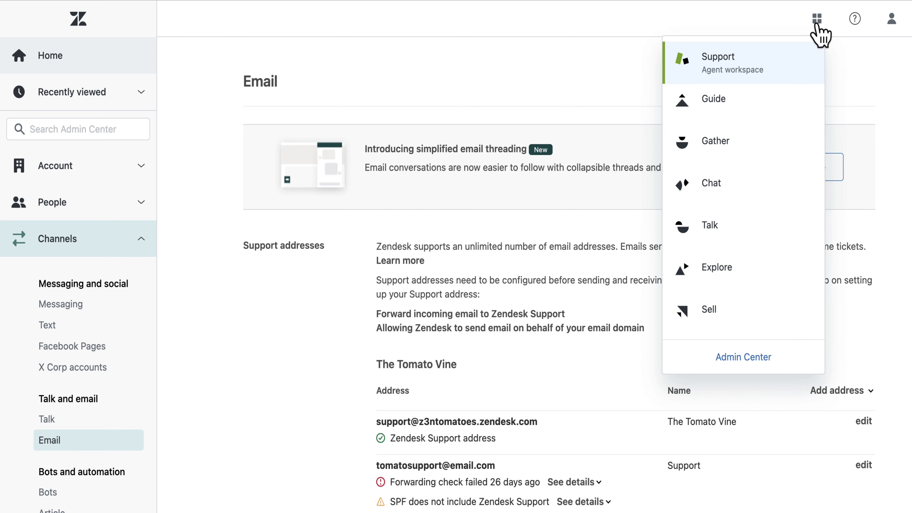
click(573, 15)
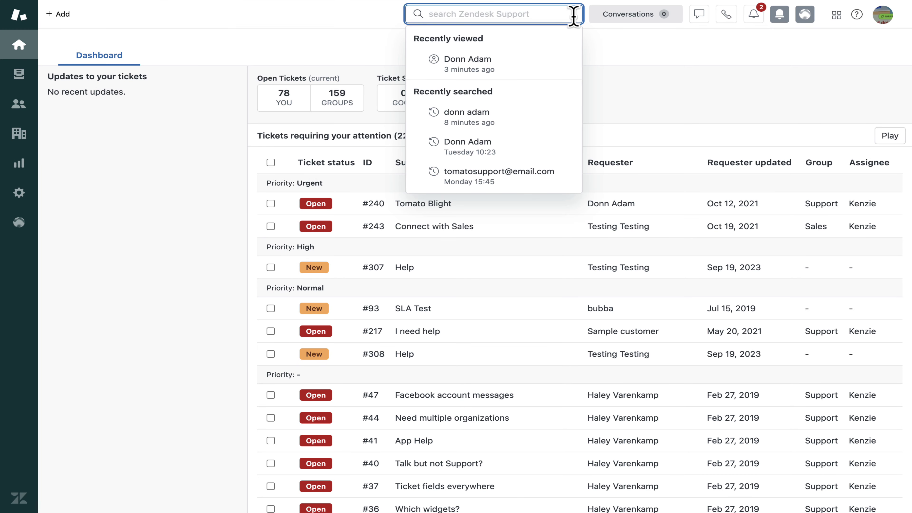
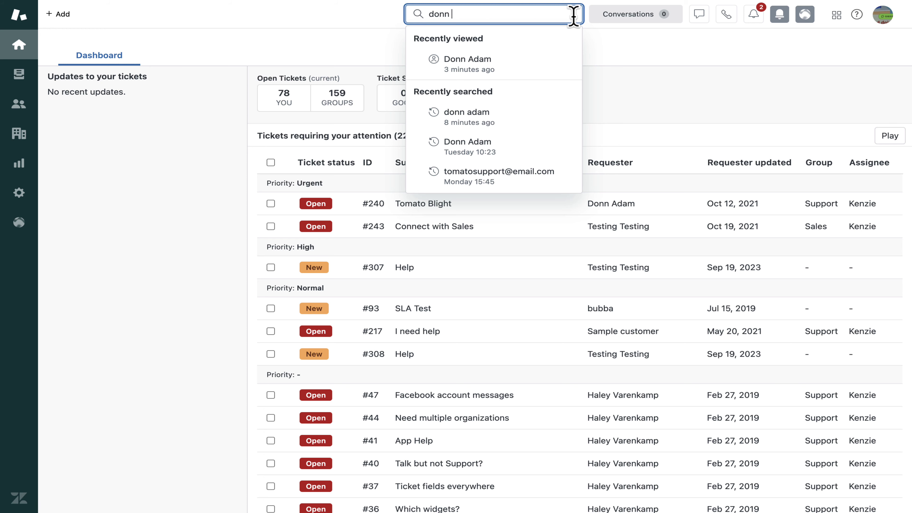
key(Return)
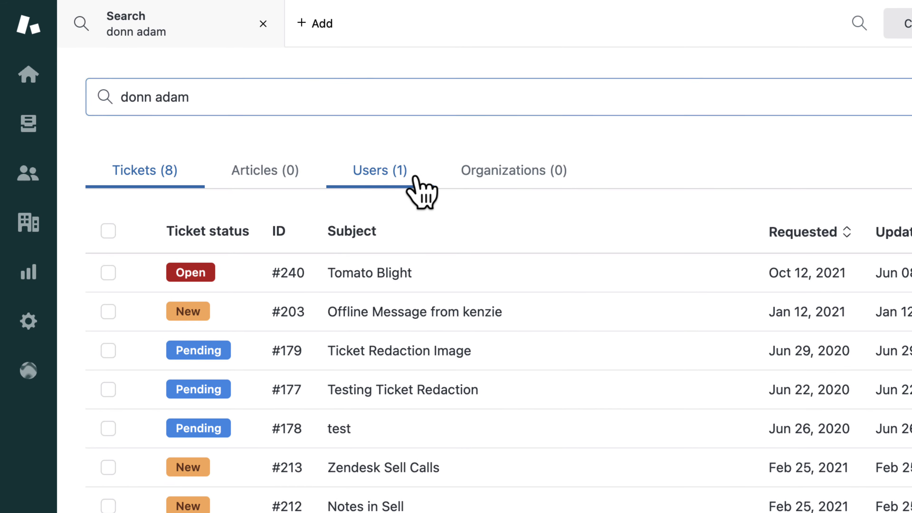
Filter the results to Users (1) and open the matching end user's profile.
click(287, 113)
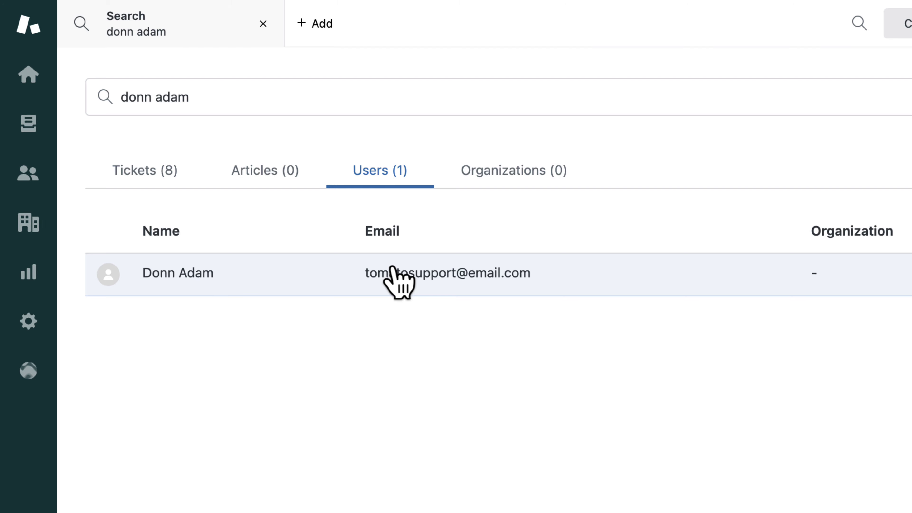
click(398, 282)
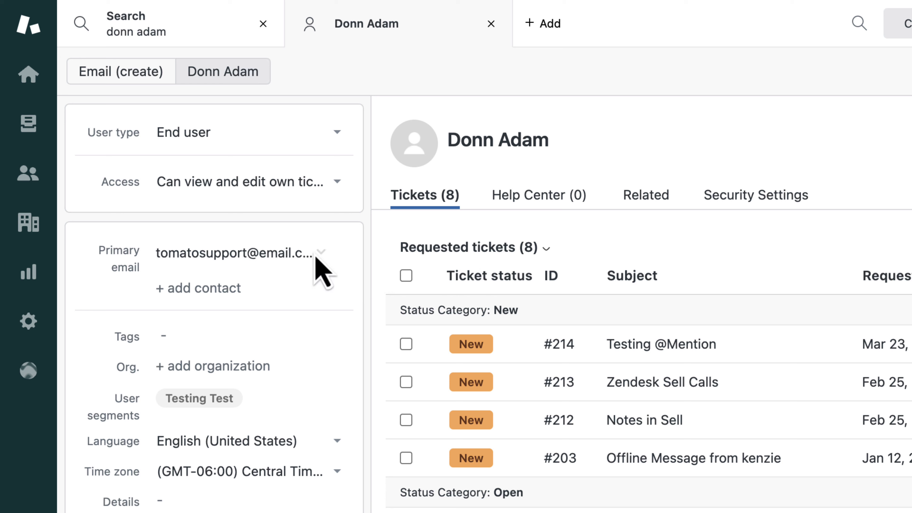
Edit the user's primary email, replacing it with the user's own e-mail address, and save.
click(320, 252)
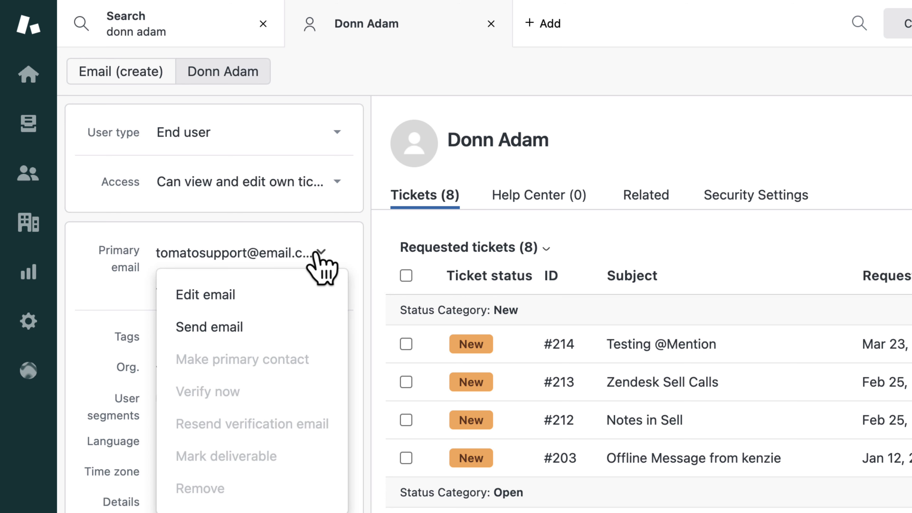
click(301, 295)
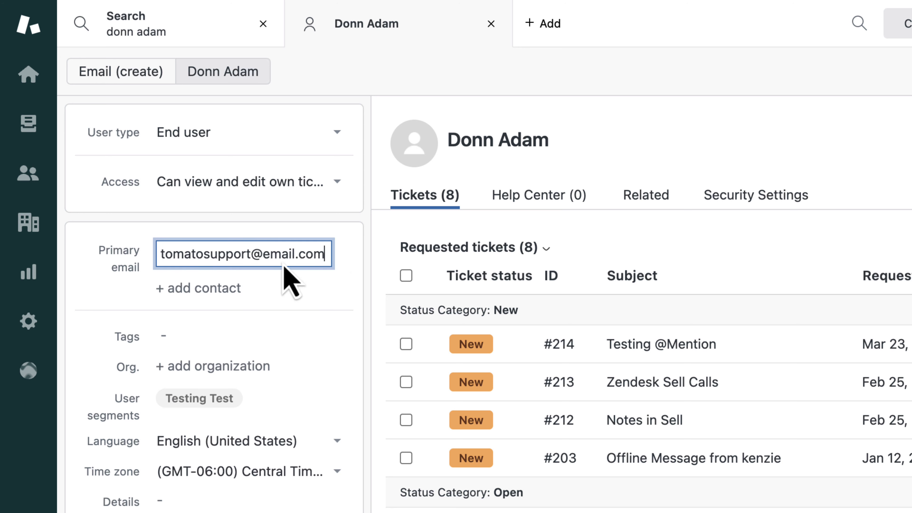
triple_click(277, 250)
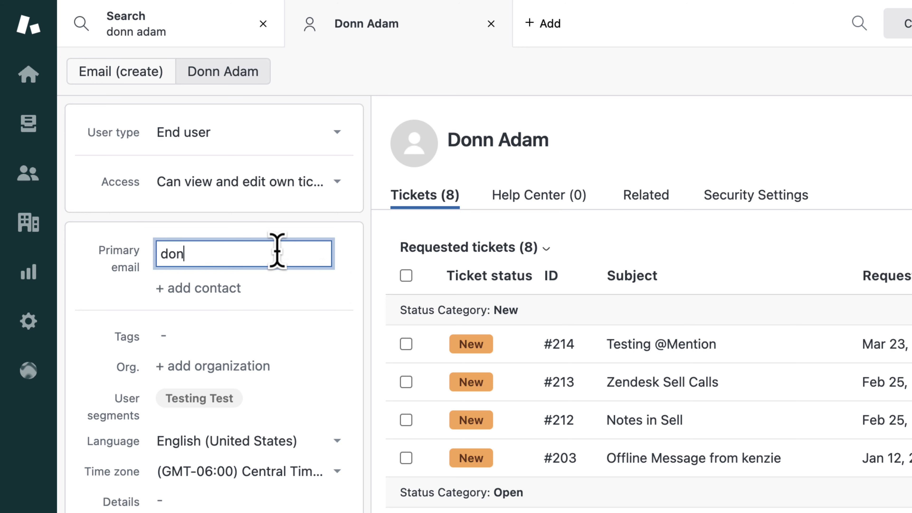
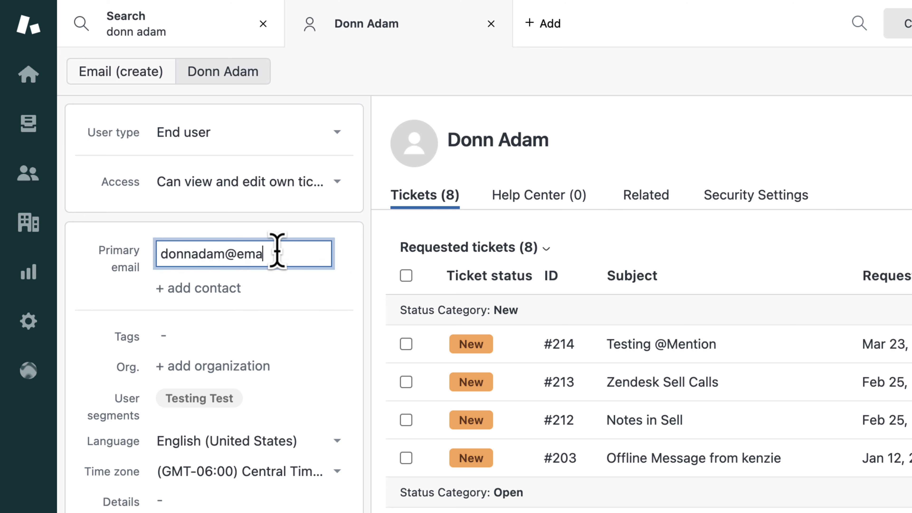
key(Return)
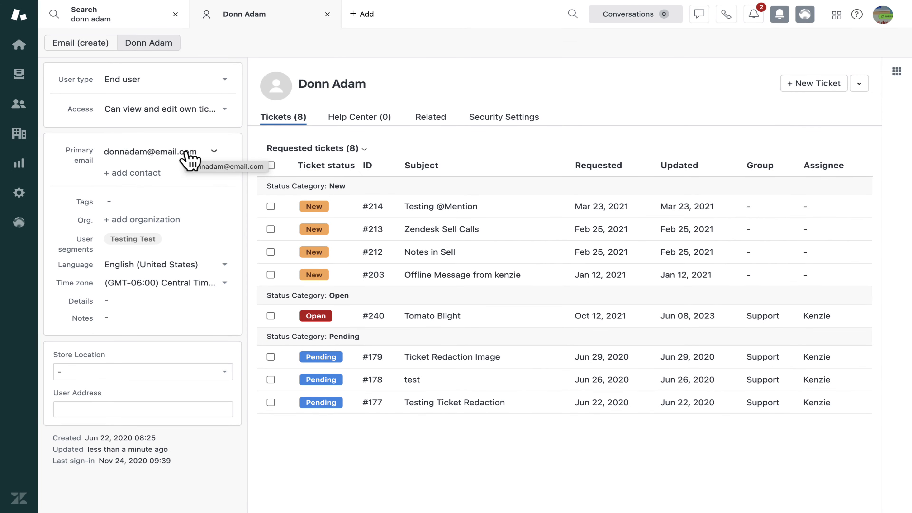
Navigate back to Admin Center > Channels > Email settings.
click(836, 15)
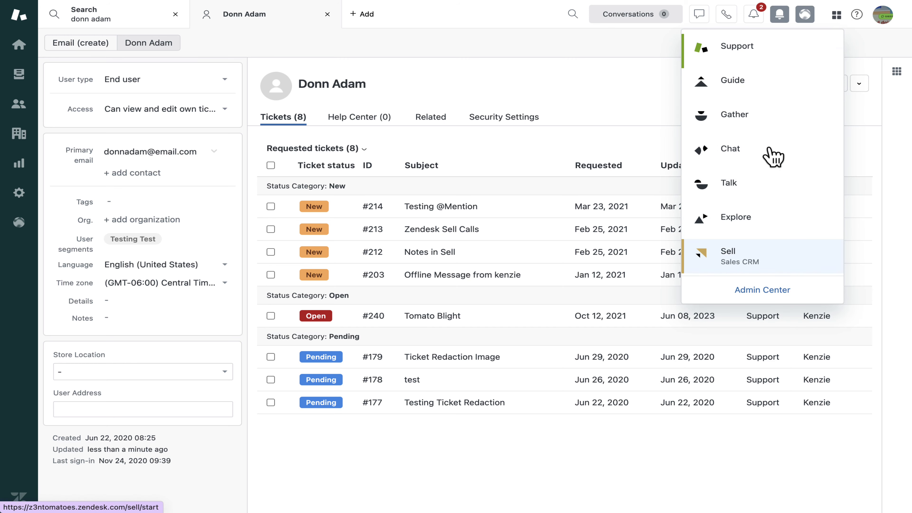
click(718, 287)
click(146, 209)
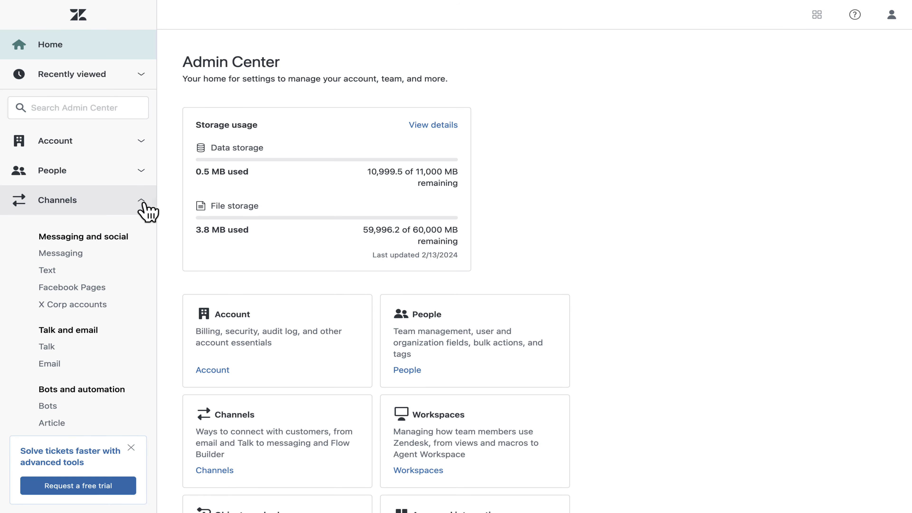
click(135, 363)
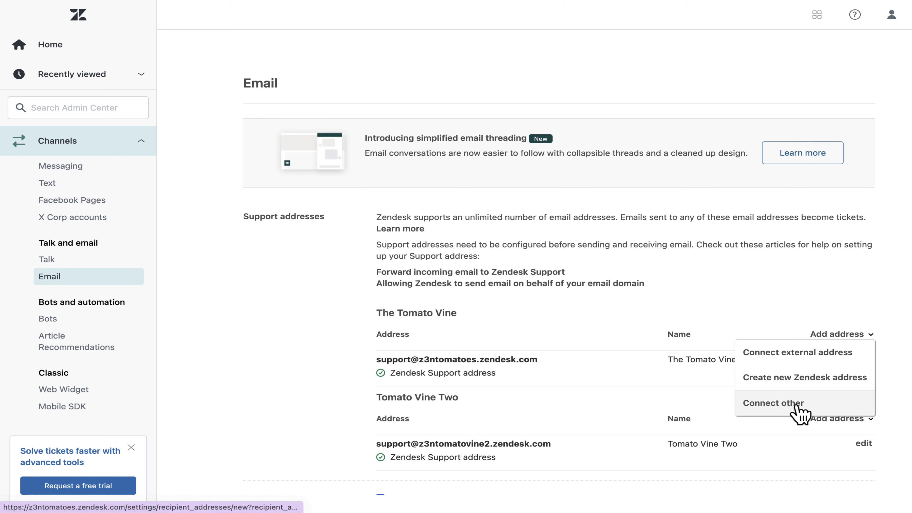
Connect the suggested tomato support address with forwarding confirmed under The Tomato Vine.
click(775, 404)
click(555, 226)
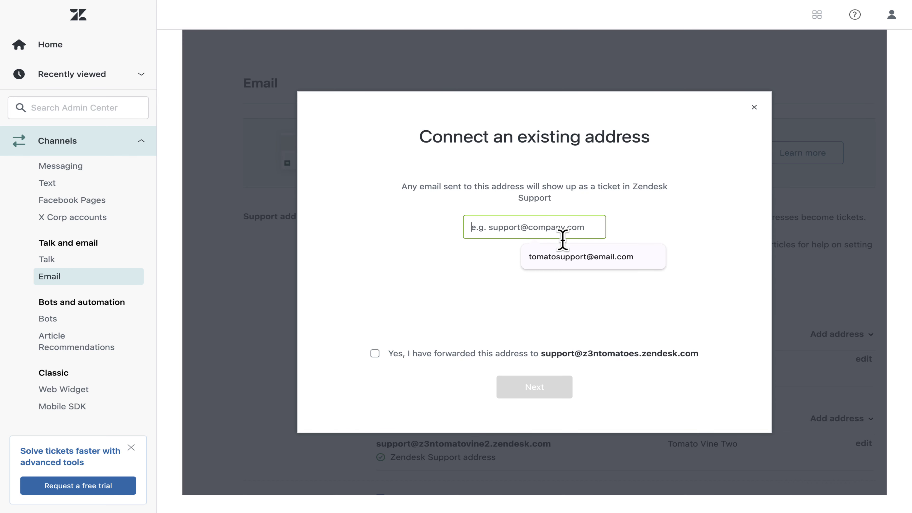
click(566, 256)
click(375, 353)
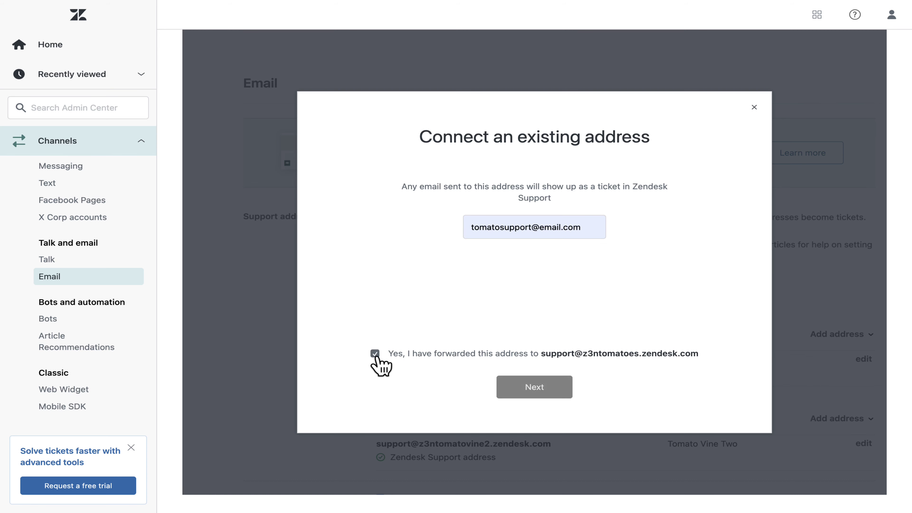
click(545, 389)
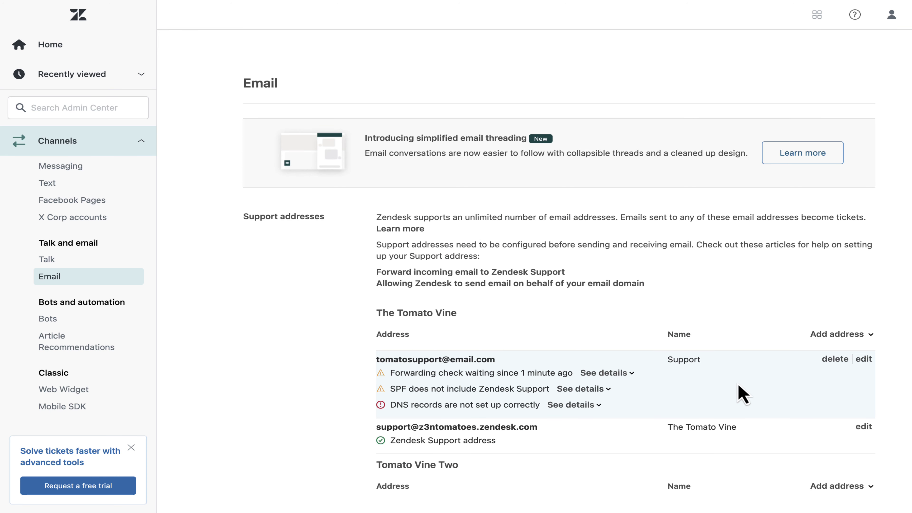